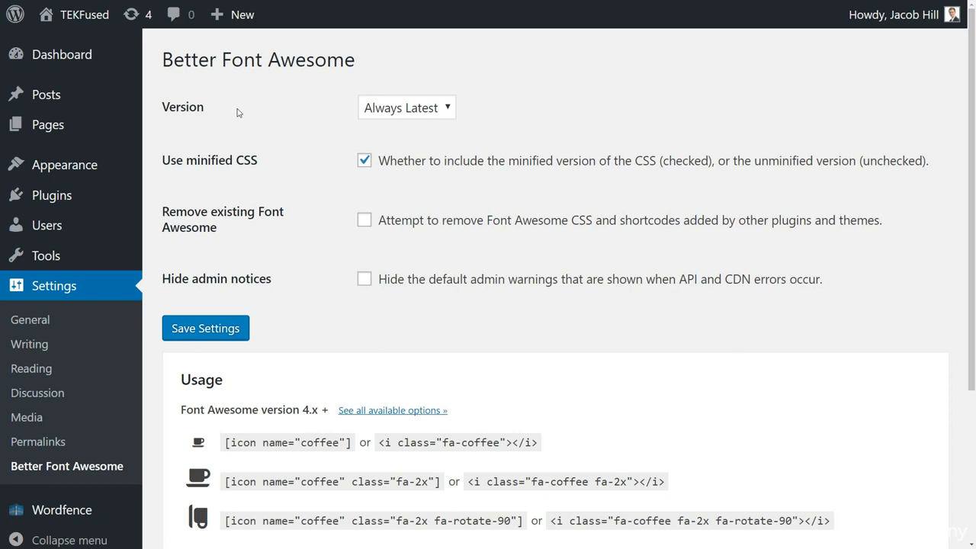
Select Always Latest as the Font Awesome version and review the option for removing existing Font Awesome.
{"action": "left_click", "coordinate": [385, 110]}
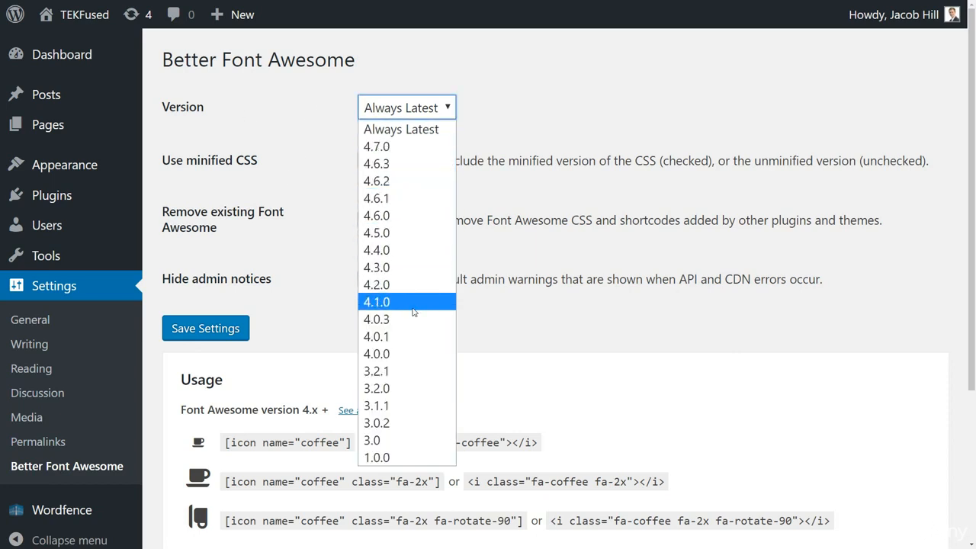
{"action": "left_click", "coordinate": [407, 129]}
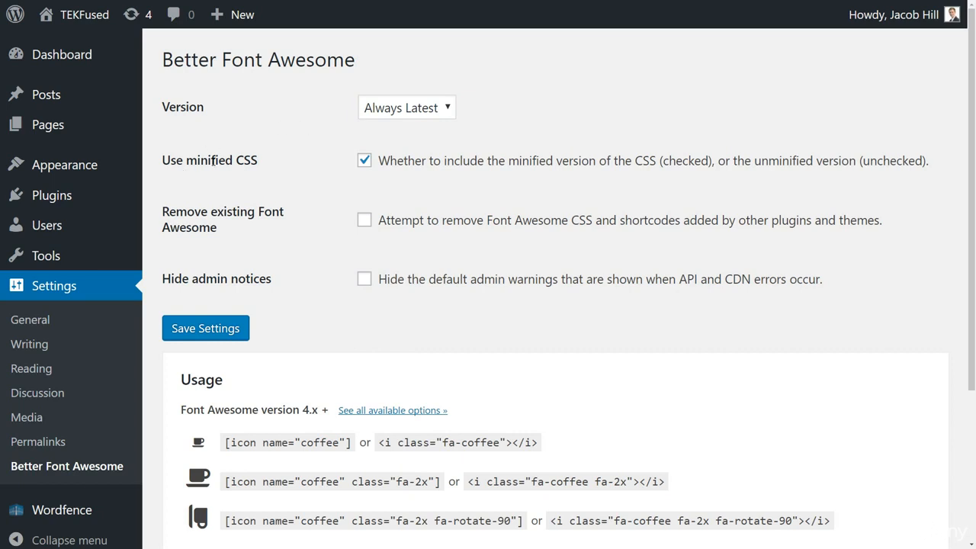
{"action": "left_click_drag", "start_coordinate": [171, 215], "coordinate": [227, 226]}
{"action": "left_click", "coordinate": [229, 229]}
Examine the Font Awesome 4.x shortcode examples, including the icon name and class attributes of the fa-2x coffee icon.
{"action": "scroll", "coordinate": [957, 229], "scroll_direction": "down", "scroll_amount": 3}
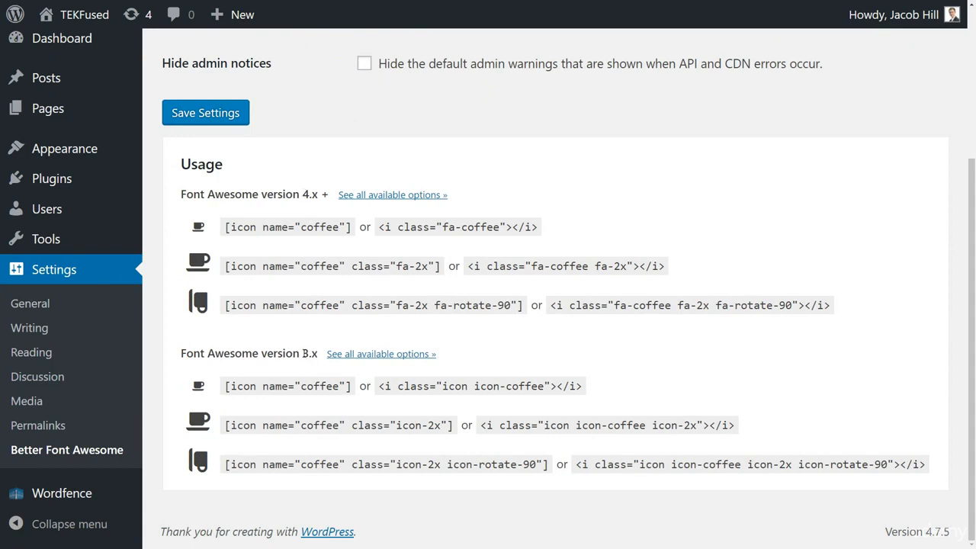
{"action": "left_click_drag", "start_coordinate": [224, 227], "coordinate": [543, 226]}
{"action": "left_click", "coordinate": [552, 227]}
{"action": "left_click_drag", "start_coordinate": [230, 266], "coordinate": [254, 266]}
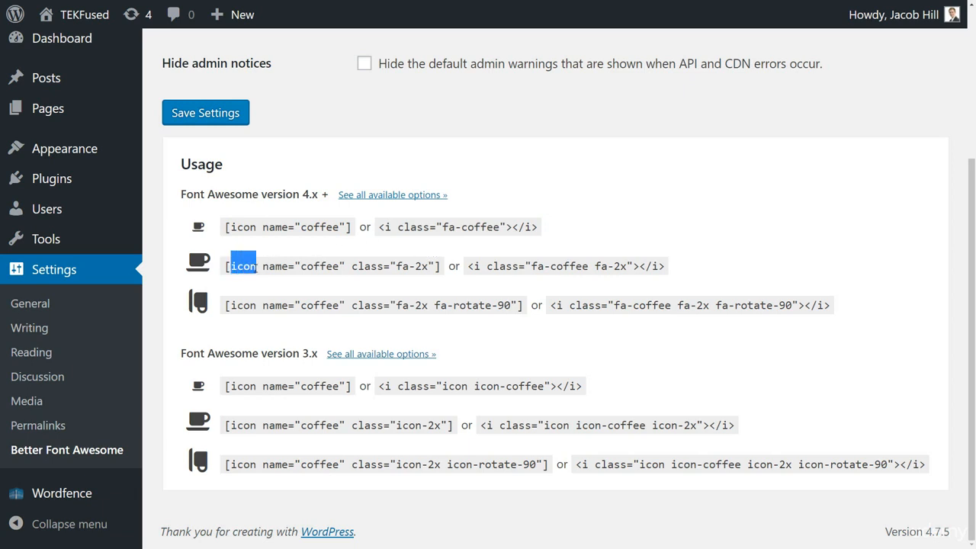
{"action": "left_click_drag", "start_coordinate": [262, 266], "coordinate": [339, 266]}
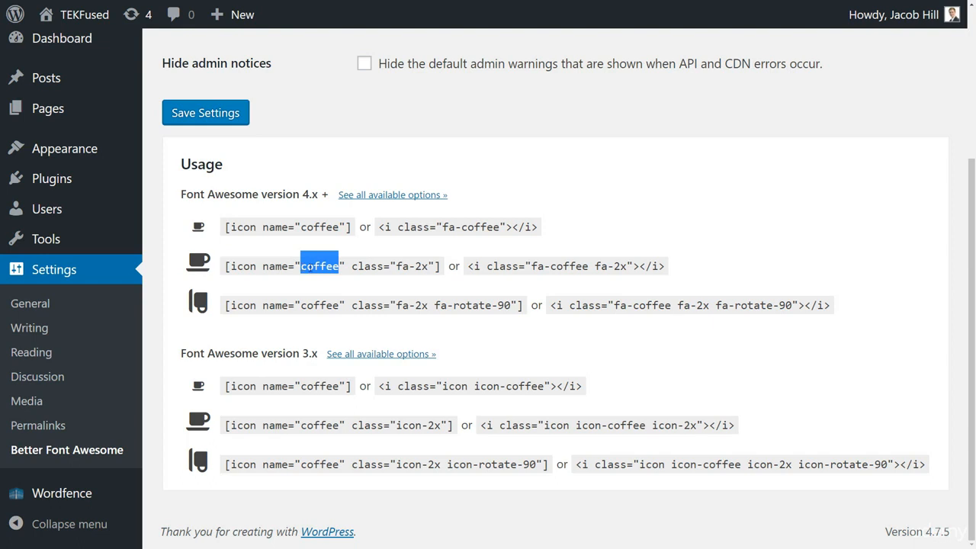
{"action": "left_click", "coordinate": [302, 266]}
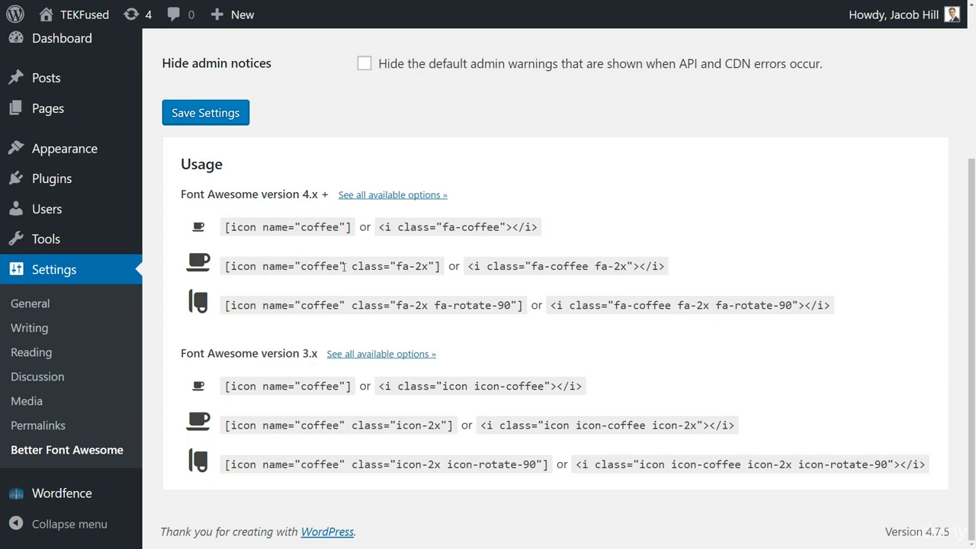
{"action": "double_click", "coordinate": [367, 266]}
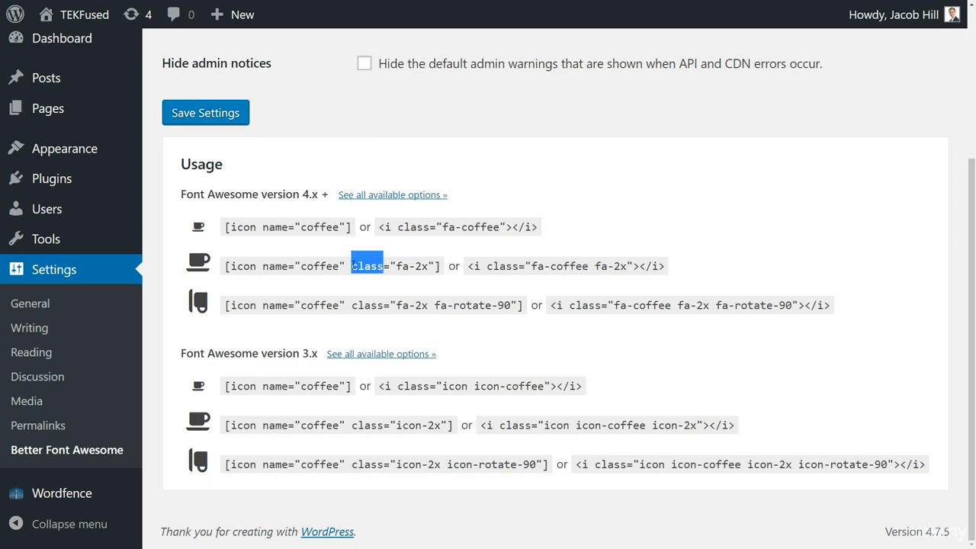
{"action": "left_click_drag", "start_coordinate": [396, 266], "coordinate": [428, 266]}
{"action": "left_click", "coordinate": [424, 266]}
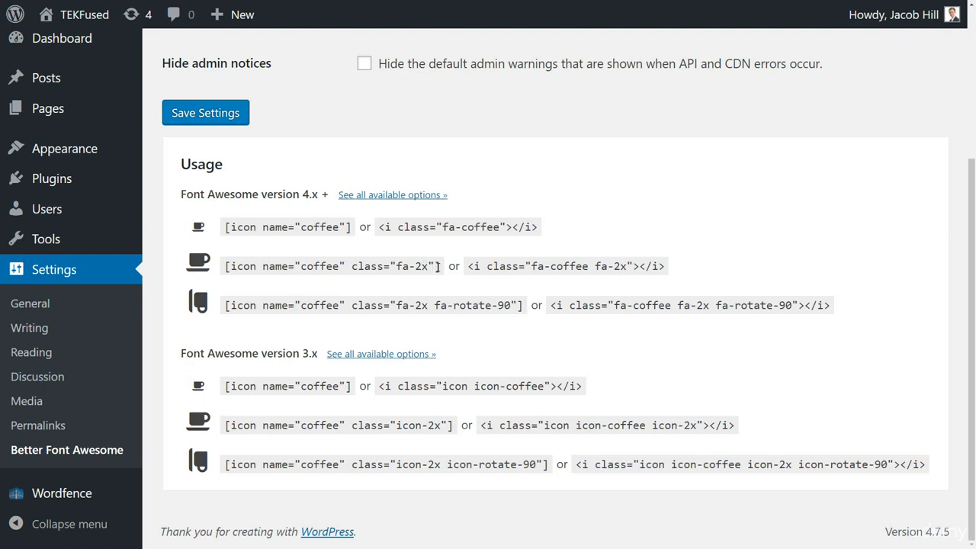
Examine the HTML <i> tag alternative for the fa-2x coffee icon, including its fa-coffee and fa-2x classes.
{"action": "left_click_drag", "start_coordinate": [468, 266], "coordinate": [480, 266]}
{"action": "left_click", "coordinate": [475, 266]}
{"action": "left_click", "coordinate": [480, 266]}
{"action": "left_click_drag", "start_coordinate": [487, 266], "coordinate": [589, 266]}
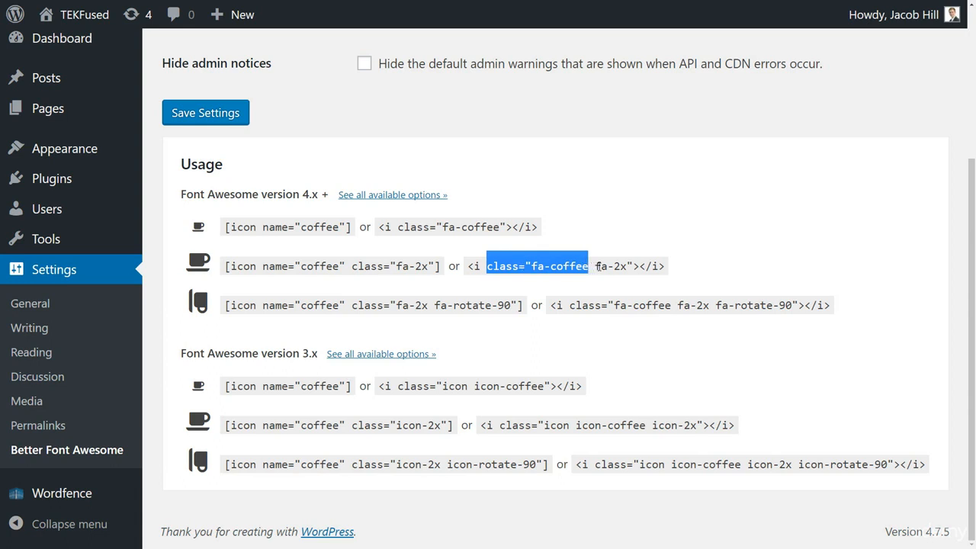
{"action": "left_click_drag", "start_coordinate": [597, 266], "coordinate": [623, 267]}
{"action": "left_click", "coordinate": [531, 269]}
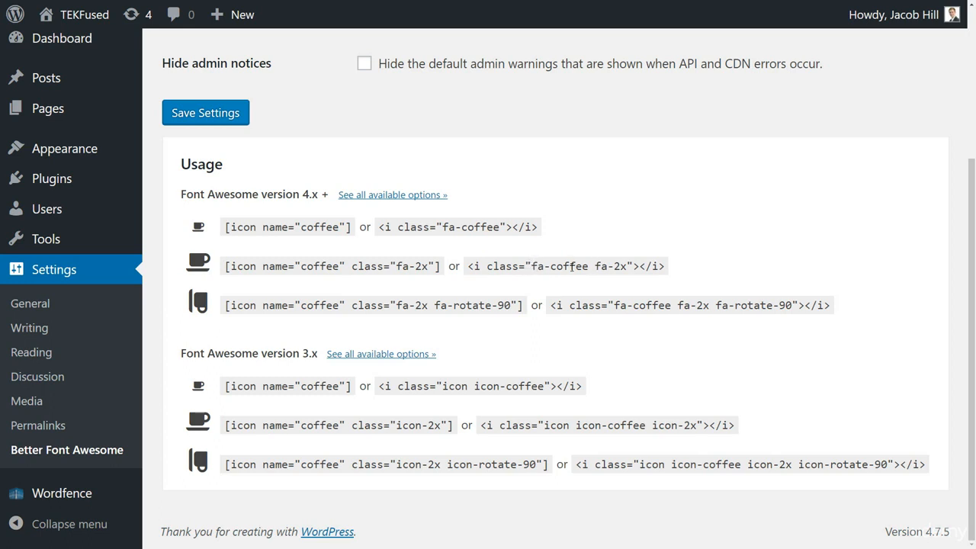
{"action": "left_click_drag", "start_coordinate": [596, 266], "coordinate": [628, 266]}
{"action": "left_click", "coordinate": [628, 266]}
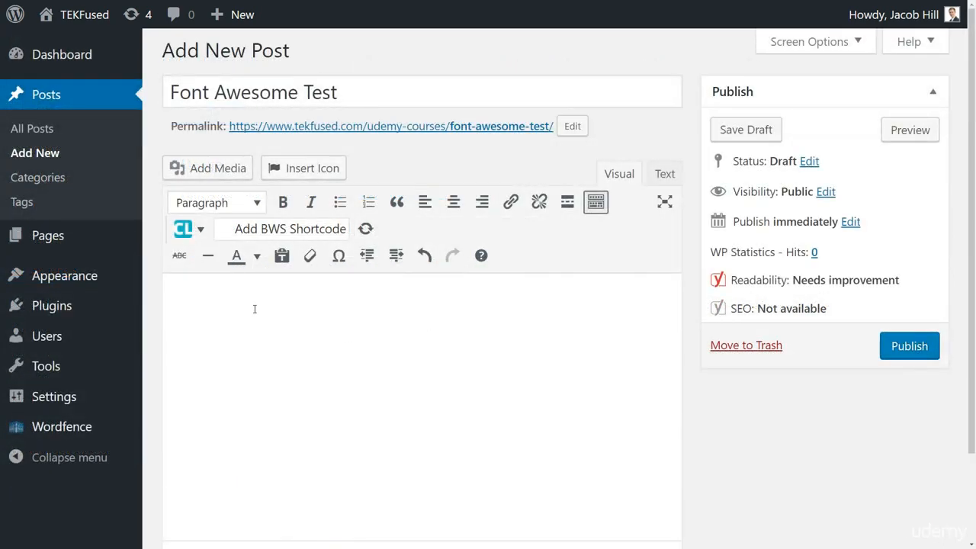
{"action": "type", "text": "[icon name=\""}
{"action": "key", "text": "ctrl+shift+Left"}
{"action": "key", "text": "ctrl+shift+Left"}
{"action": "key", "text": "BackSpace"}
Find the users icon by filtering for "user", insert its shortcode into the post, and set its class to fa-4x.
{"action": "left_click", "coordinate": [302, 172]}
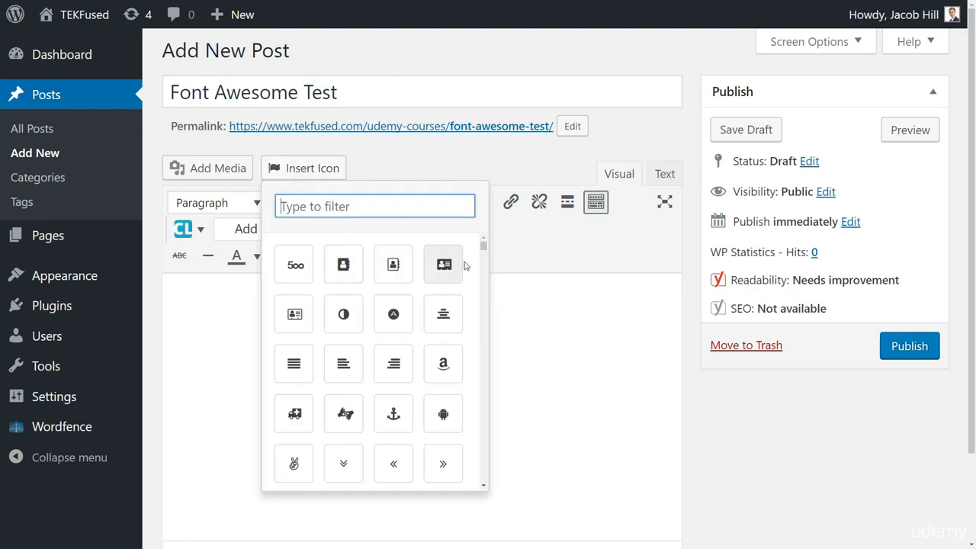
{"action": "type", "text": "wifi"}
{"action": "key", "text": "ctrl+a"}
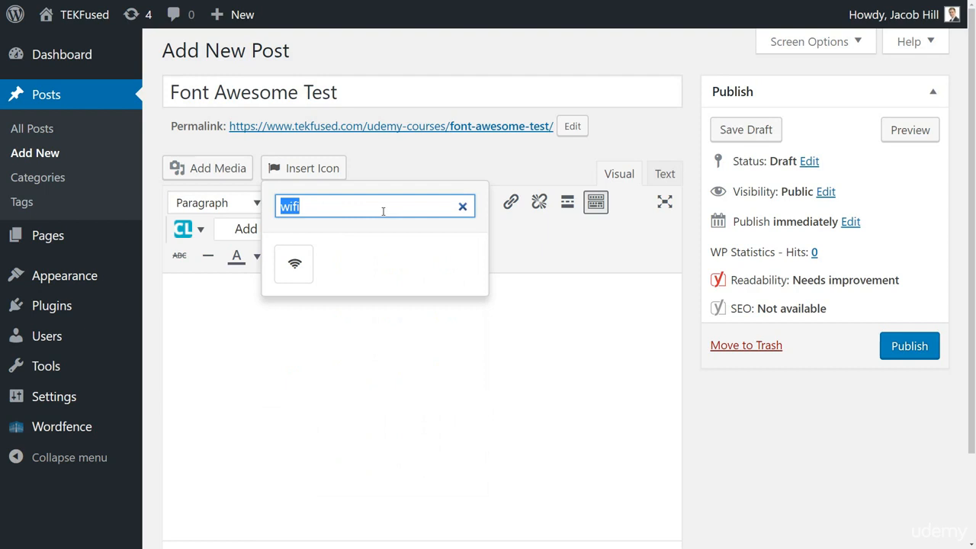
{"action": "type", "text": "user"}
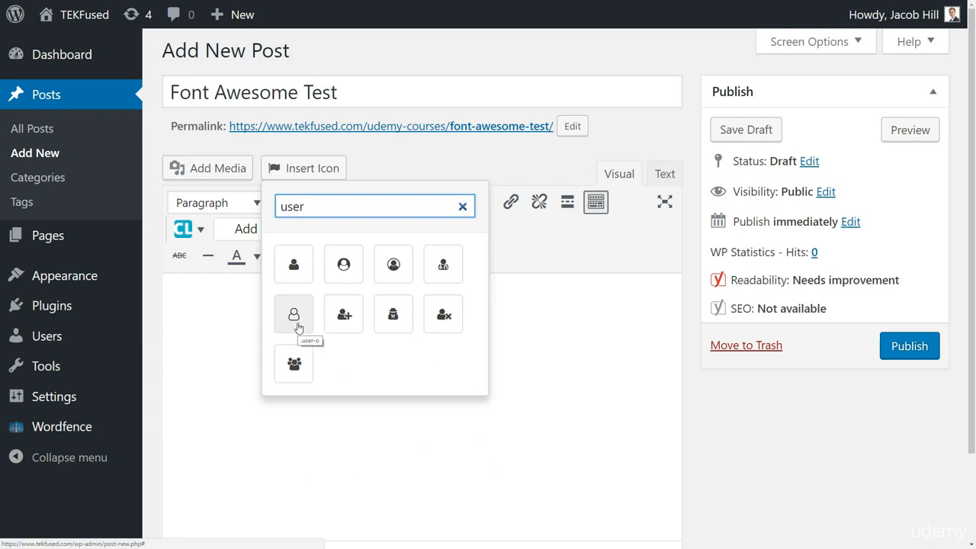
{"action": "left_click", "coordinate": [294, 365]}
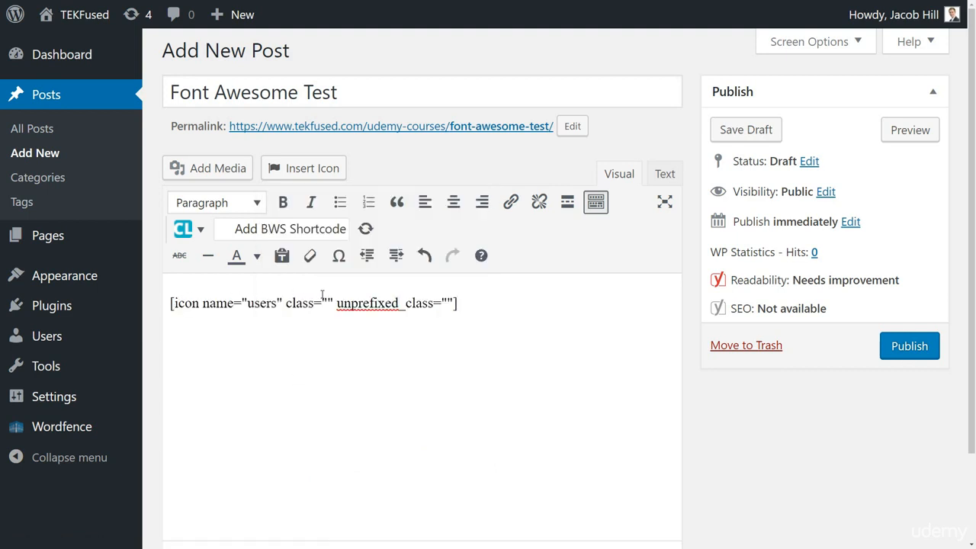
{"action": "type", "text": "fa-4x"}
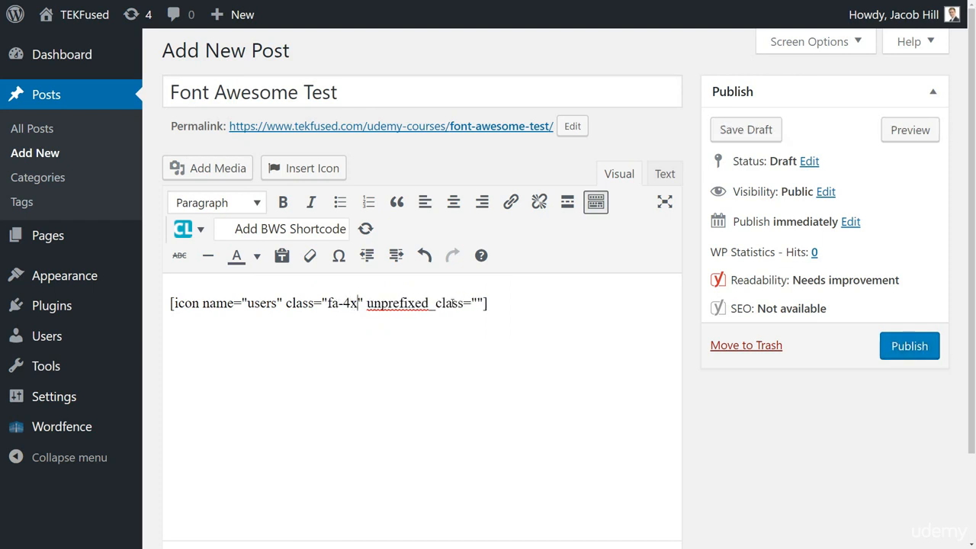
{"action": "left_click", "coordinate": [476, 303]}
Centre the users icon shortcode and preview the post.
{"action": "triple_click", "coordinate": [383, 303]}
{"action": "left_click", "coordinate": [452, 202]}
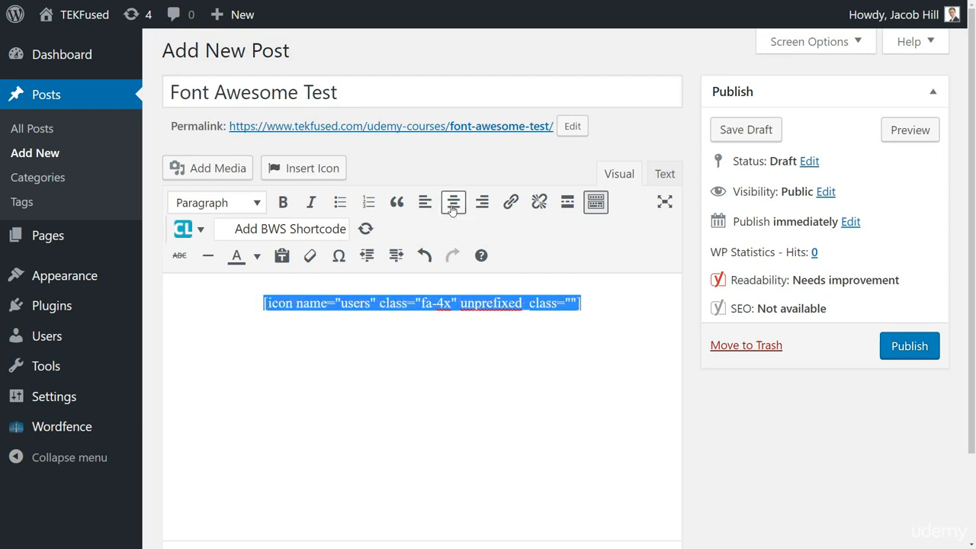
{"action": "left_click", "coordinate": [911, 134]}
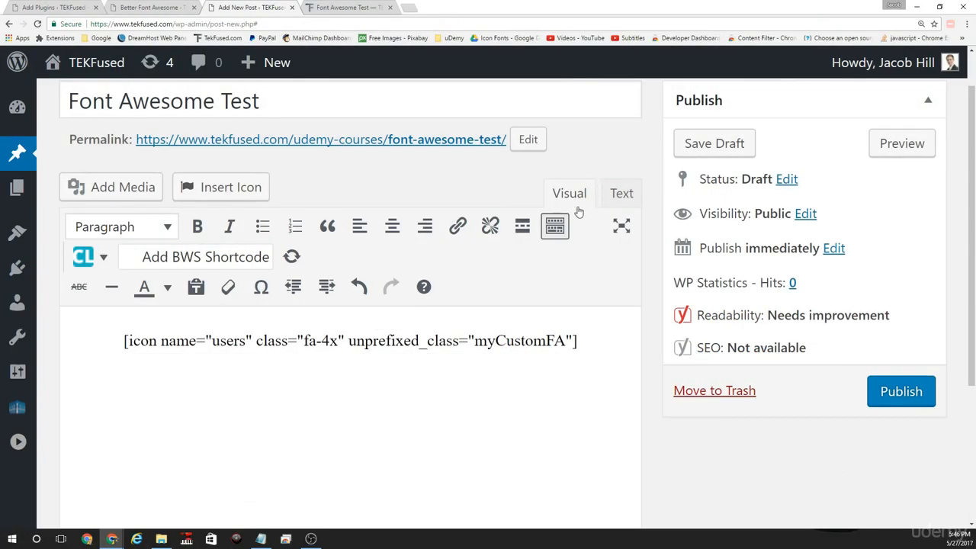
Switch the post to its HTML source and examine the centred shortcode and its myCustomFA unprefixed class.
{"action": "left_click", "coordinate": [623, 195]}
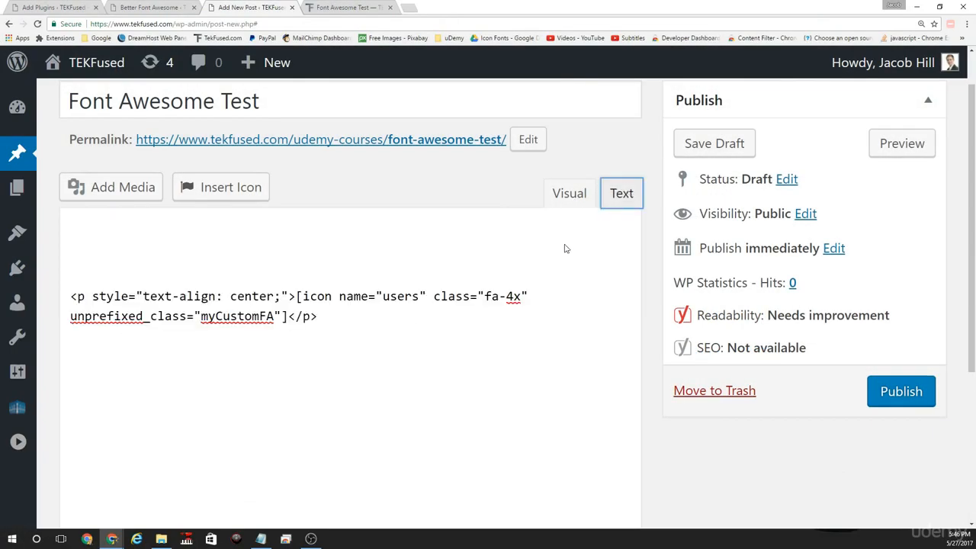
{"action": "left_click", "coordinate": [299, 296]}
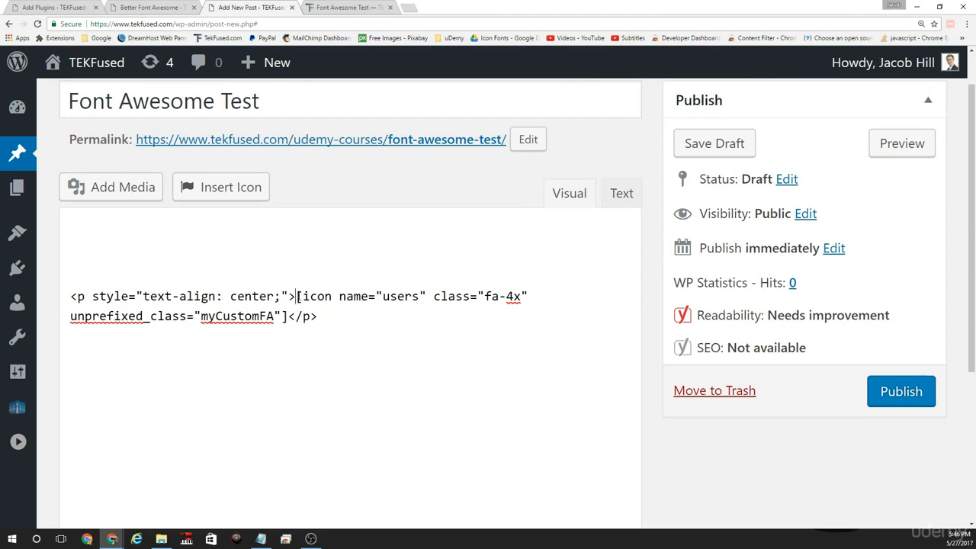
{"action": "left_click_drag", "start_coordinate": [298, 296], "coordinate": [287, 315]}
{"action": "left_click", "coordinate": [287, 316]}
{"action": "left_click_drag", "start_coordinate": [286, 315], "coordinate": [298, 296]}
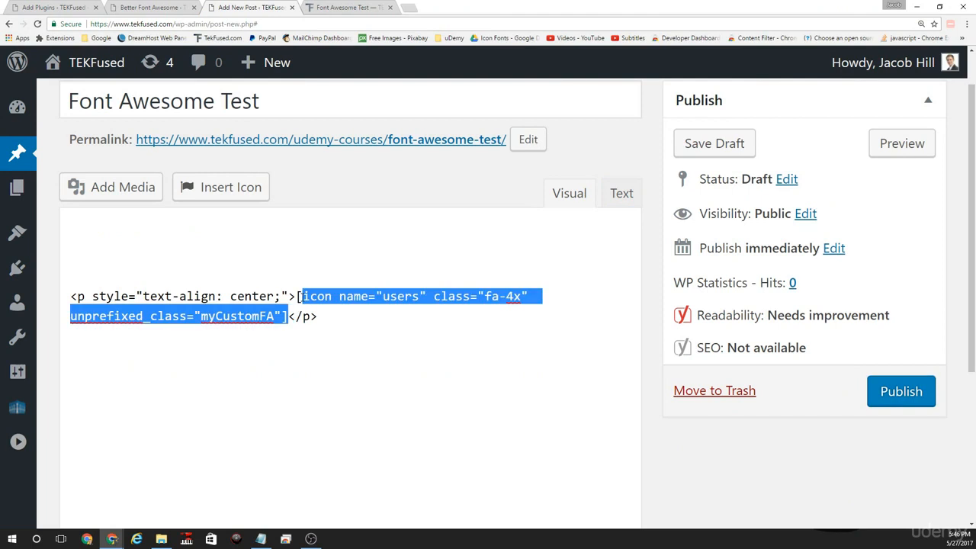
{"action": "left_click", "coordinate": [322, 314]}
{"action": "left_click_drag", "start_coordinate": [322, 315], "coordinate": [64, 281]}
{"action": "left_click", "coordinate": [245, 315]}
{"action": "left_click_drag", "start_coordinate": [275, 316], "coordinate": [201, 316]}
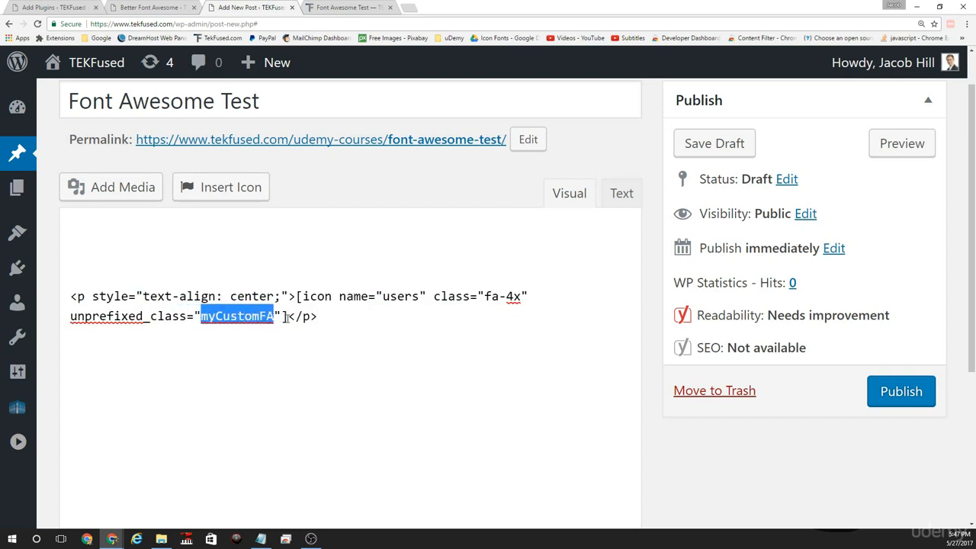
{"action": "left_click", "coordinate": [336, 317]}
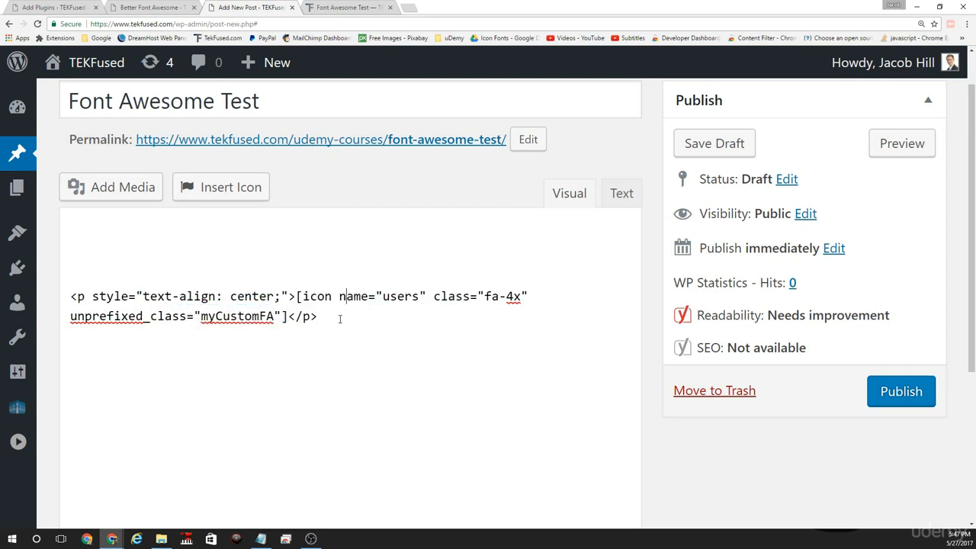
Replace the post source with a div styled text-align:center; containing <i class="fa fa-users" style="font-size:150px;color:#ccc;"></i>.
{"action": "left_click_drag", "start_coordinate": [337, 317], "coordinate": [48, 280]}
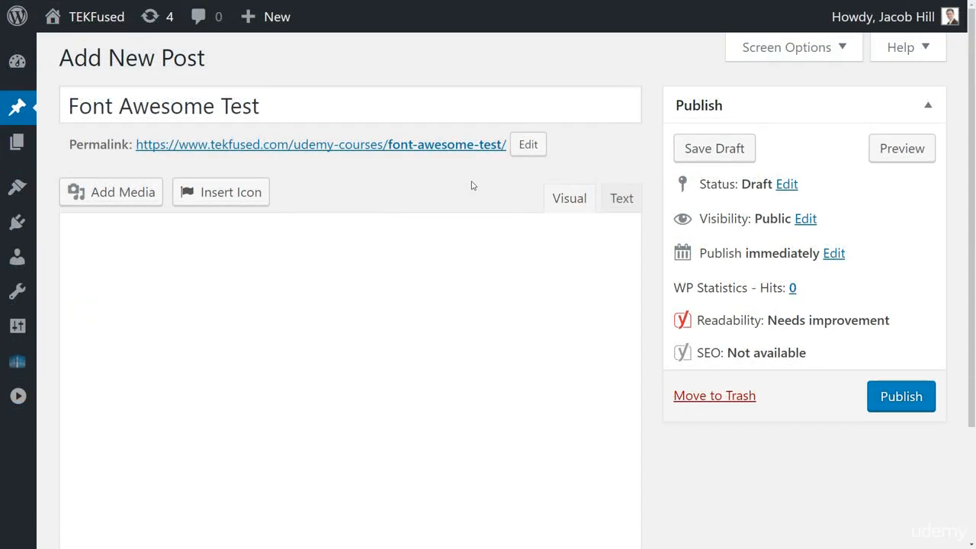
{"action": "left_click", "coordinate": [257, 348]}
{"action": "type", "text": "<div style=\"text-align:center;\">    <i class=\"fa fa-users\" style=\"font-size:150px;color:#ccc;\"></i> </div>"}
Examine the div's centring style, the icon tag's fa and fa-users classes, and its inline font-size and color styles.
{"action": "left_click_drag", "start_coordinate": [72, 306], "coordinate": [303, 304]}
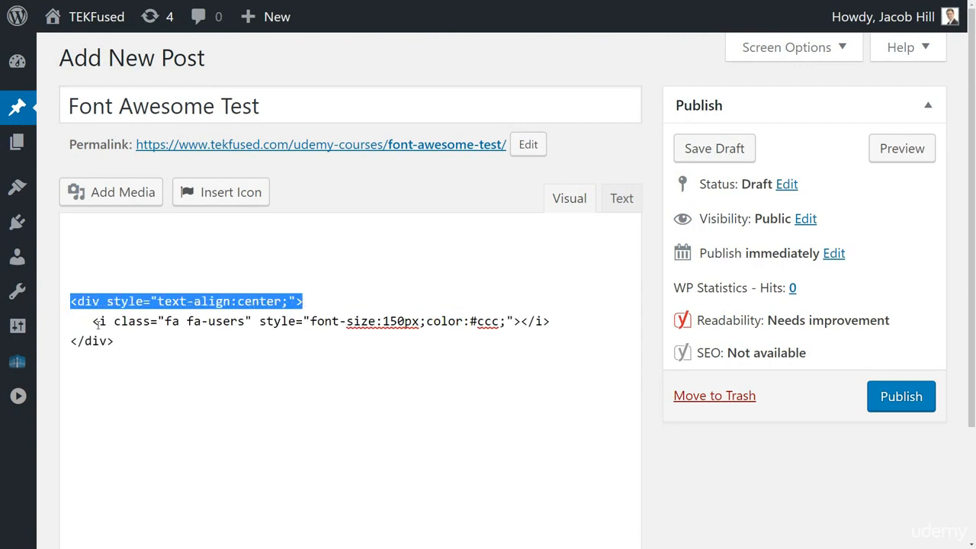
{"action": "left_click", "coordinate": [158, 301]}
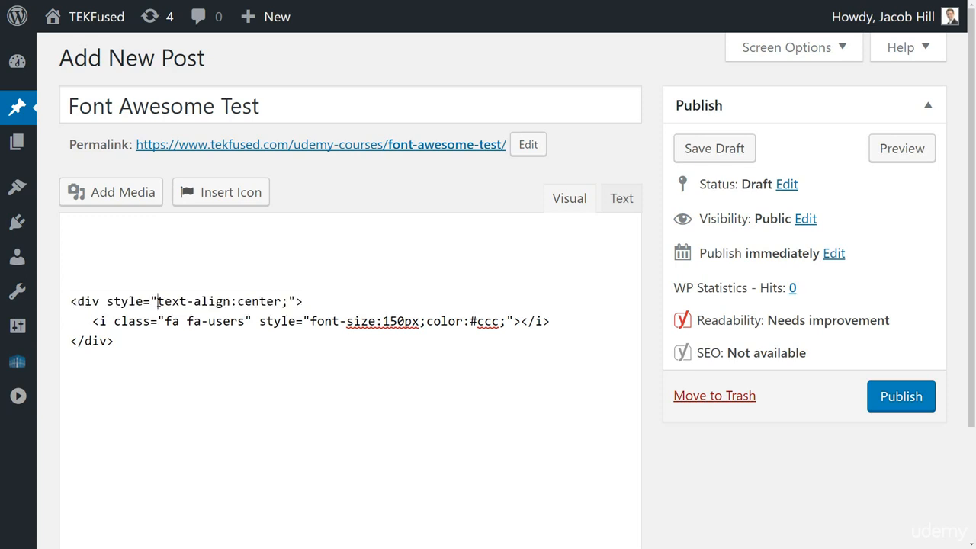
{"action": "left_click_drag", "start_coordinate": [158, 301], "coordinate": [290, 301]}
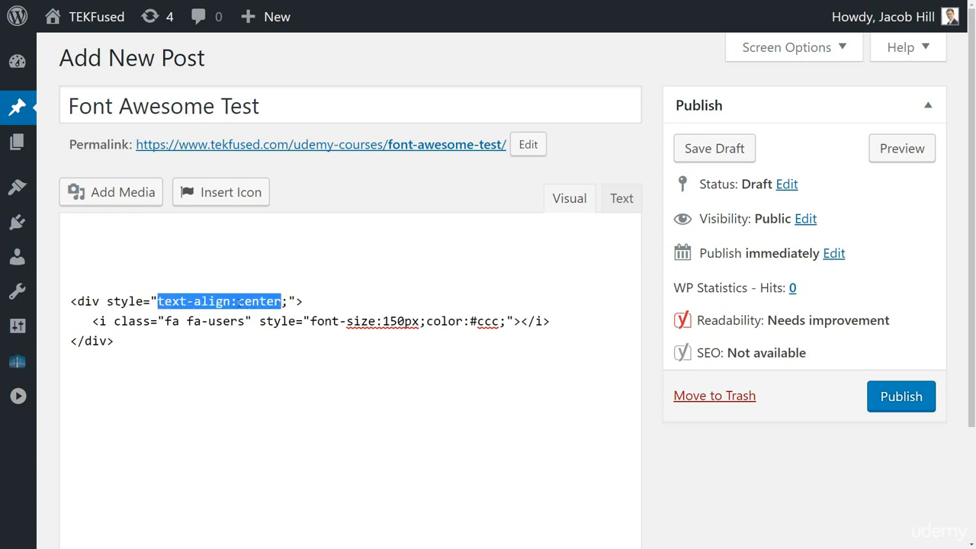
{"action": "left_click_drag", "start_coordinate": [90, 320], "coordinate": [557, 318]}
{"action": "left_click", "coordinate": [308, 303]}
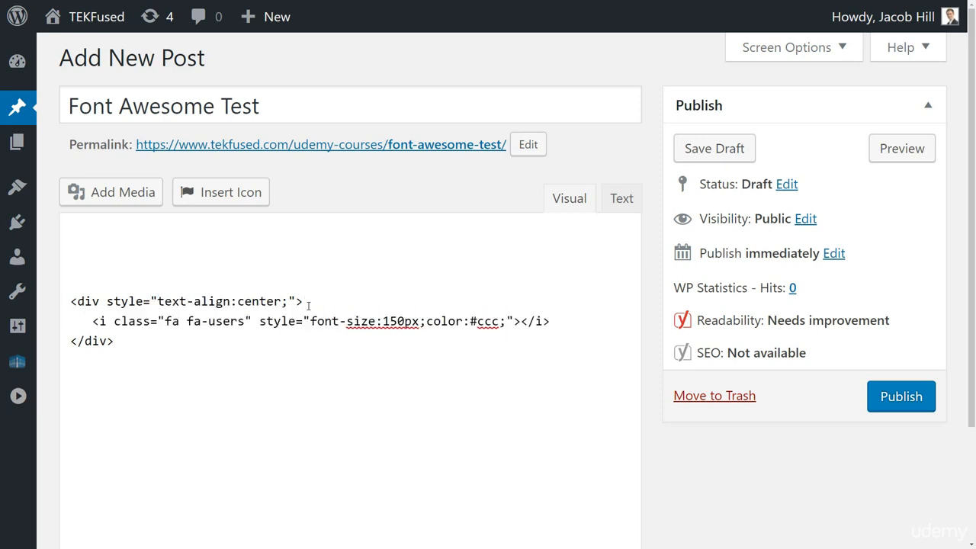
{"action": "left_click_drag", "start_coordinate": [70, 301], "coordinate": [302, 302]}
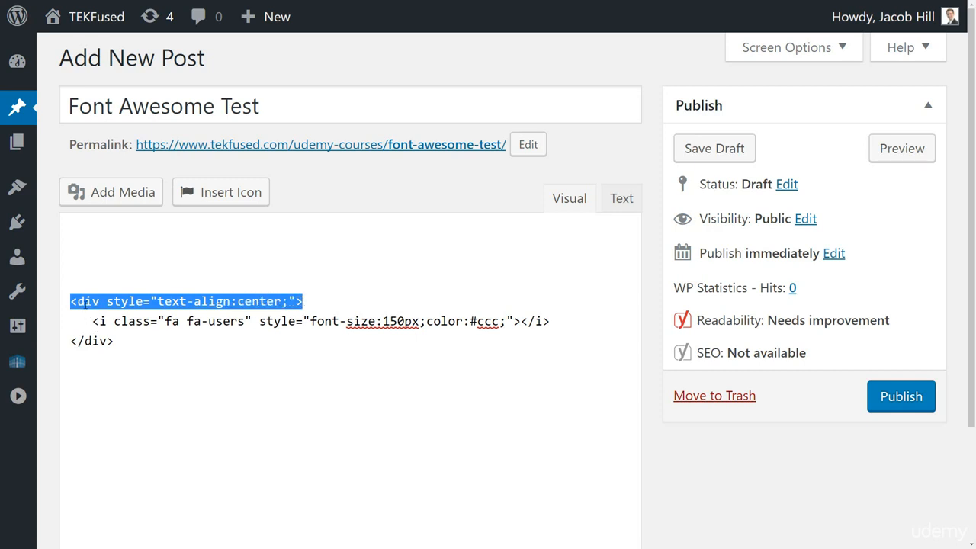
{"action": "left_click_drag", "start_coordinate": [92, 321], "coordinate": [112, 321]}
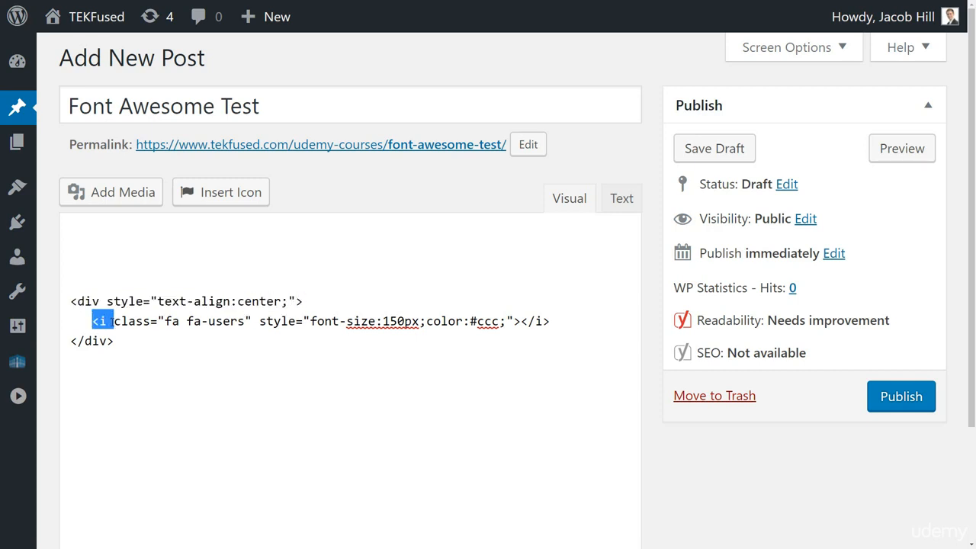
{"action": "left_click", "coordinate": [121, 321]}
{"action": "left_click_drag", "start_coordinate": [164, 321], "coordinate": [181, 321]}
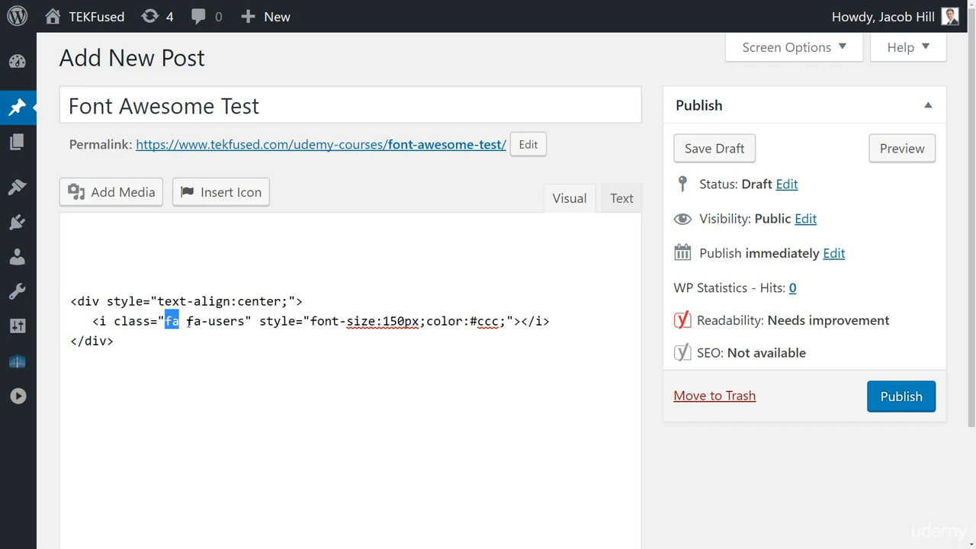
{"action": "left_click_drag", "start_coordinate": [186, 321], "coordinate": [244, 320]}
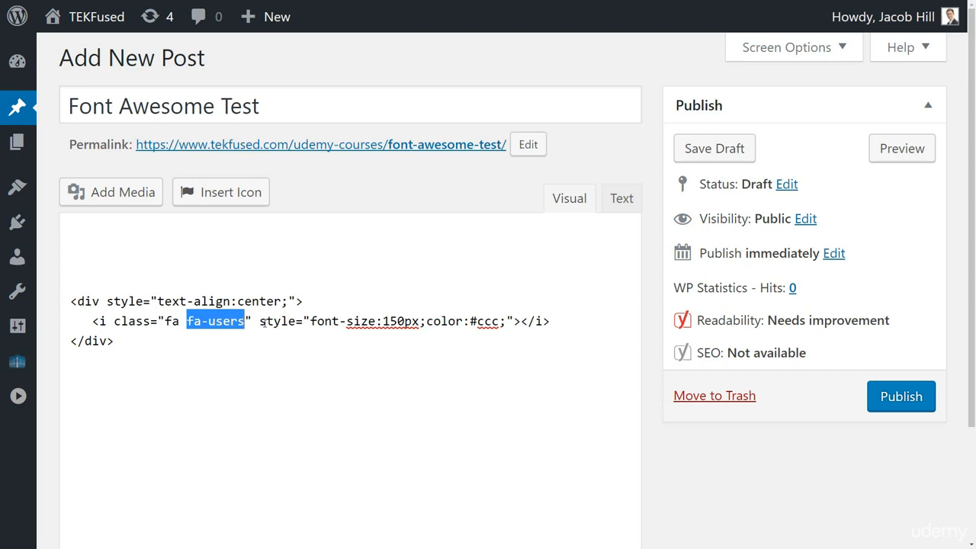
{"action": "left_click_drag", "start_coordinate": [260, 321], "coordinate": [501, 328]}
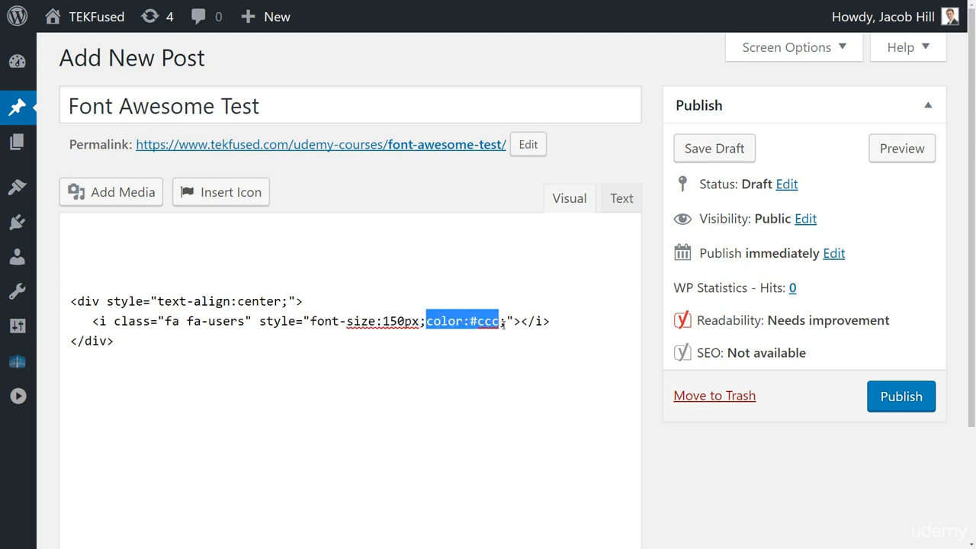
{"action": "left_click", "coordinate": [594, 314]}
Preview the post and inspect the rendered users icon.
{"action": "left_click", "coordinate": [899, 150]}
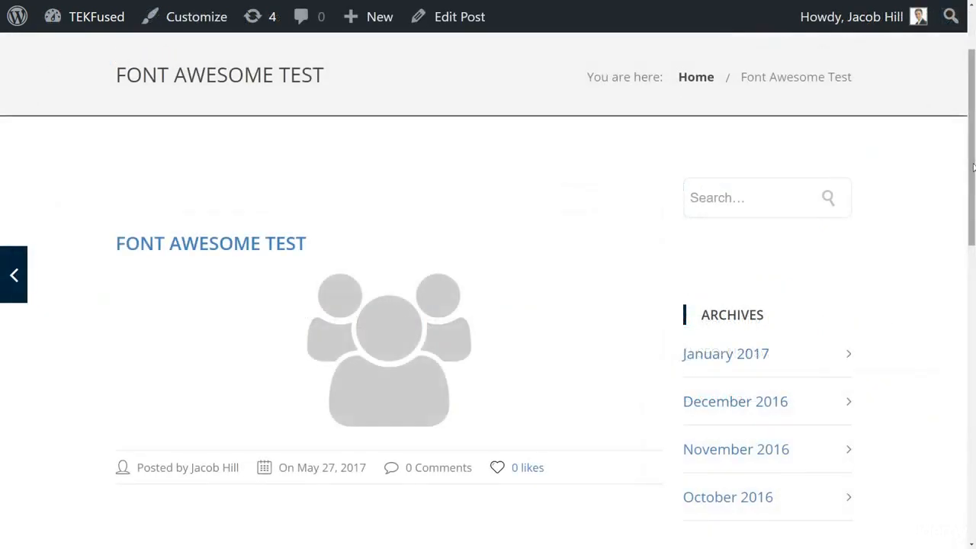
{"action": "left_click_drag", "start_coordinate": [973, 168], "coordinate": [958, 220]}
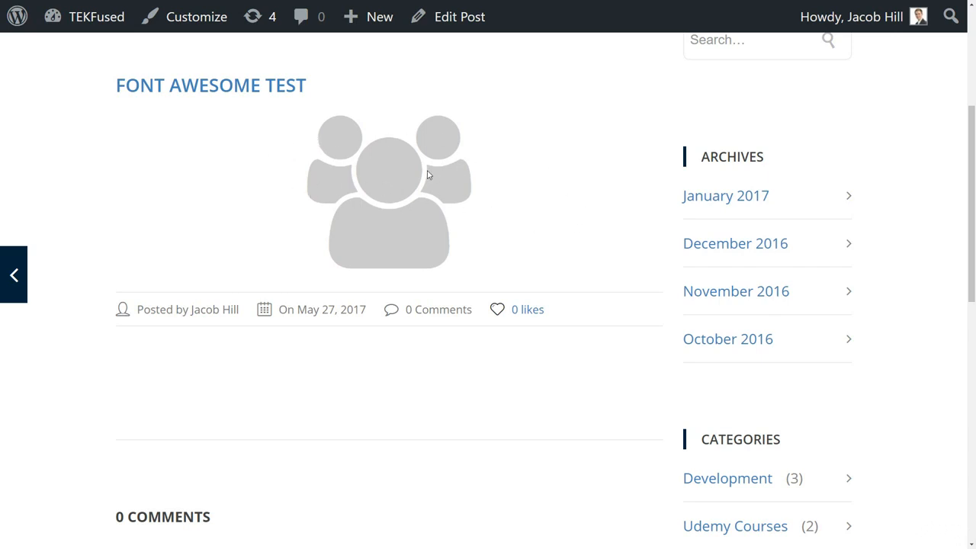
Inspect the users icon in the browser's developer tools, try blue color suggestions, and set its inline color to deepskyblue.
{"action": "right_click", "coordinate": [402, 176]}
{"action": "left_click", "coordinate": [424, 310]}
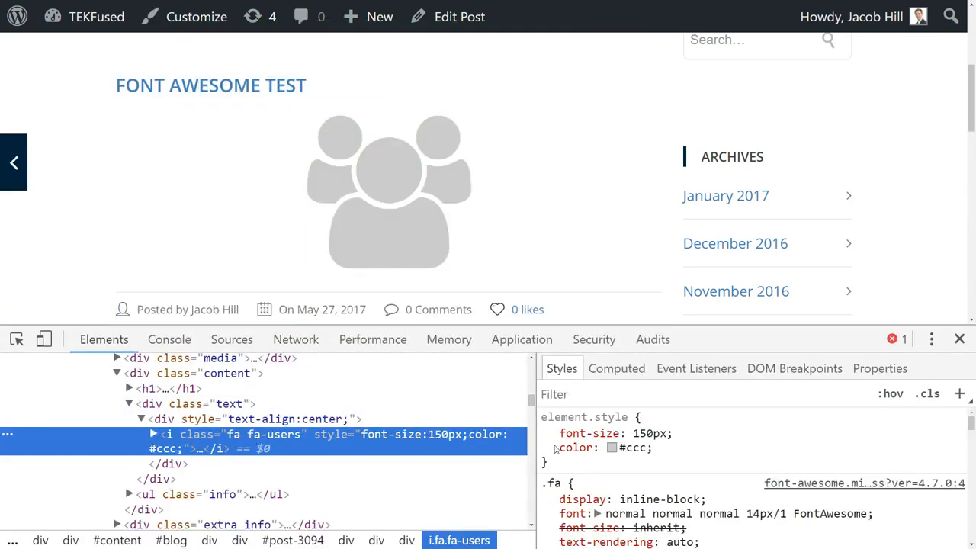
{"action": "left_click", "coordinate": [619, 448]}
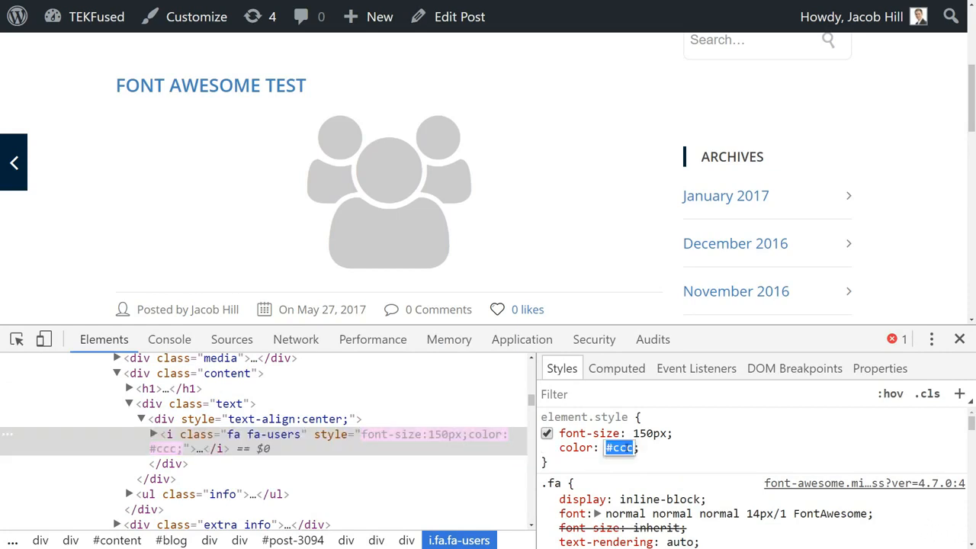
{"action": "type", "text": "blue"}
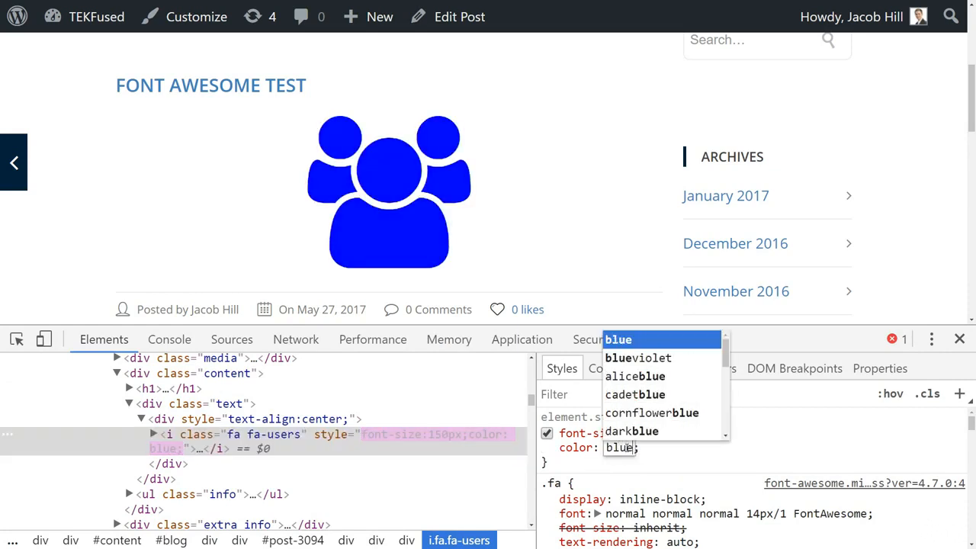
{"action": "key", "text": "Down"}
{"action": "key", "text": "Down"}
{"action": "key", "text": "Down"}
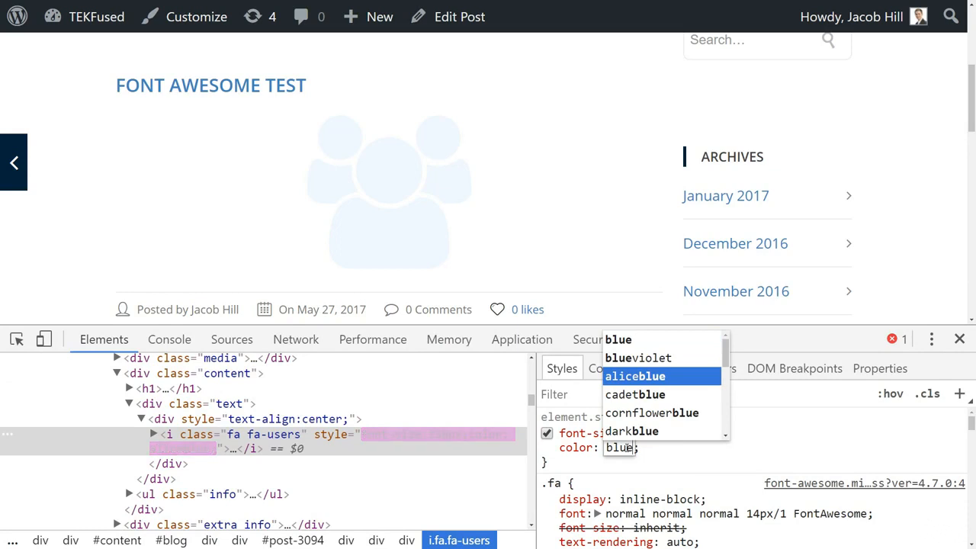
{"action": "key", "text": "Down"}
{"action": "key", "text": "Down"}
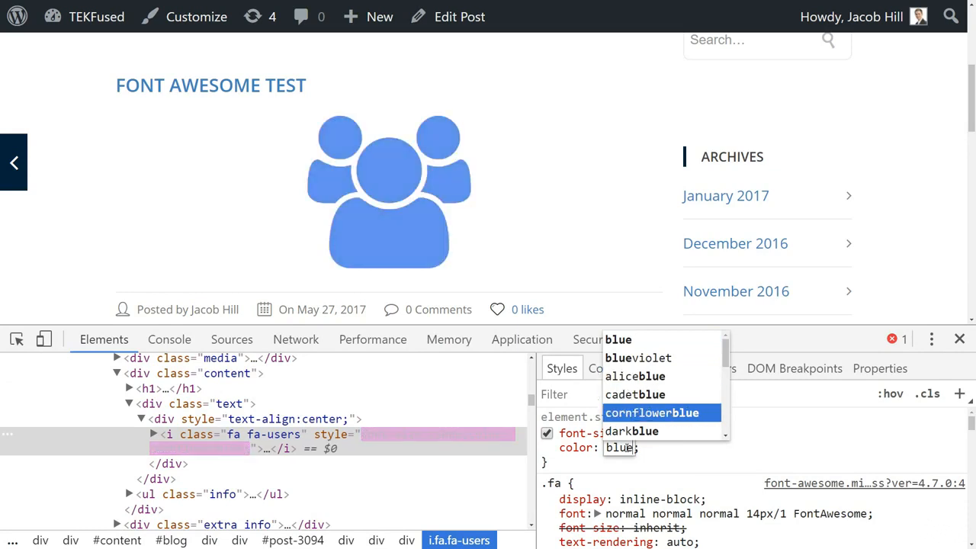
{"action": "key", "text": "Up"}
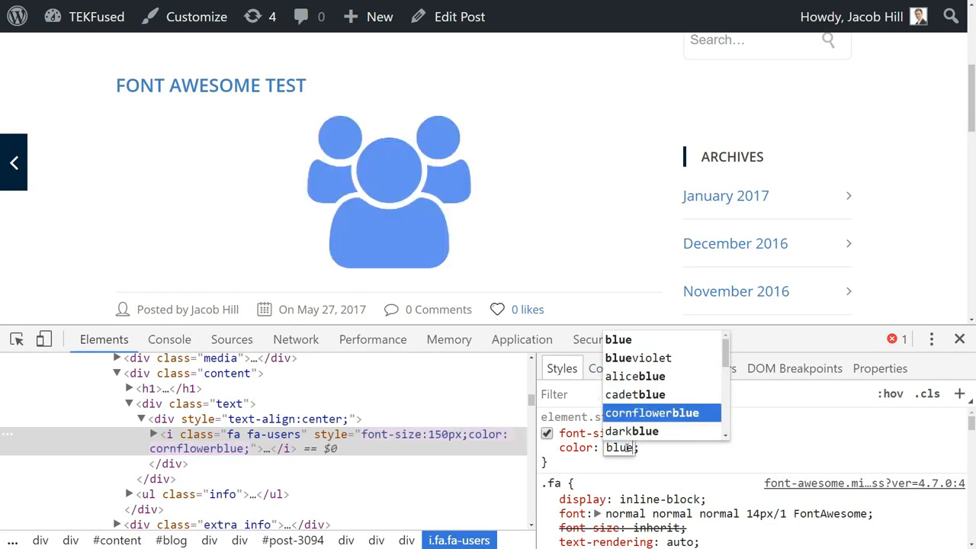
{"action": "key", "text": "Up"}
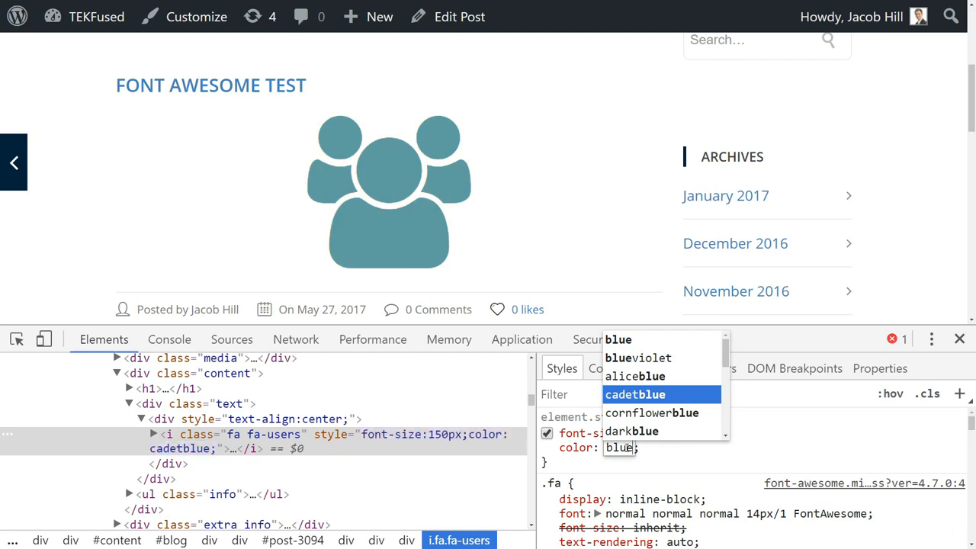
{"action": "key", "text": "Down"}
{"action": "key", "text": "Down"}
{"action": "key", "text": "Down"}
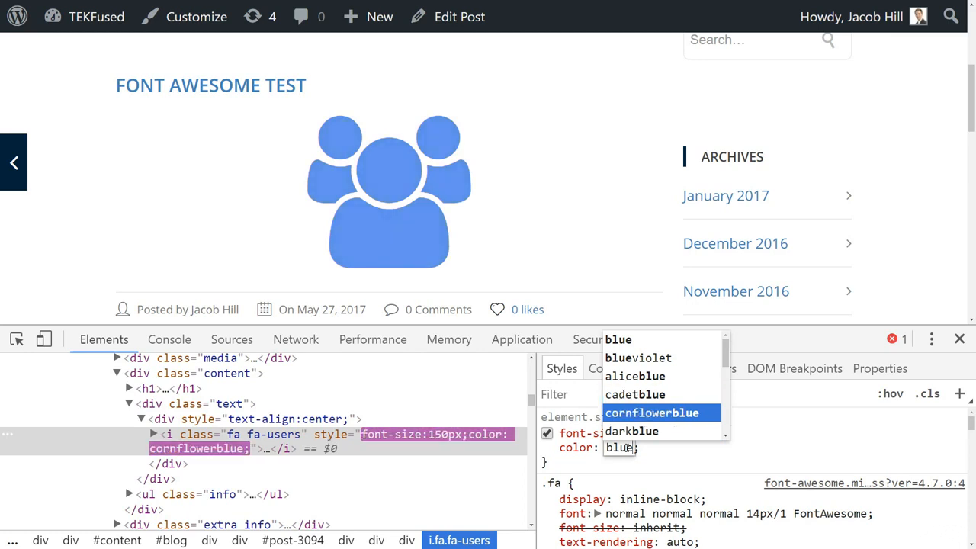
{"action": "key", "text": "Down"}
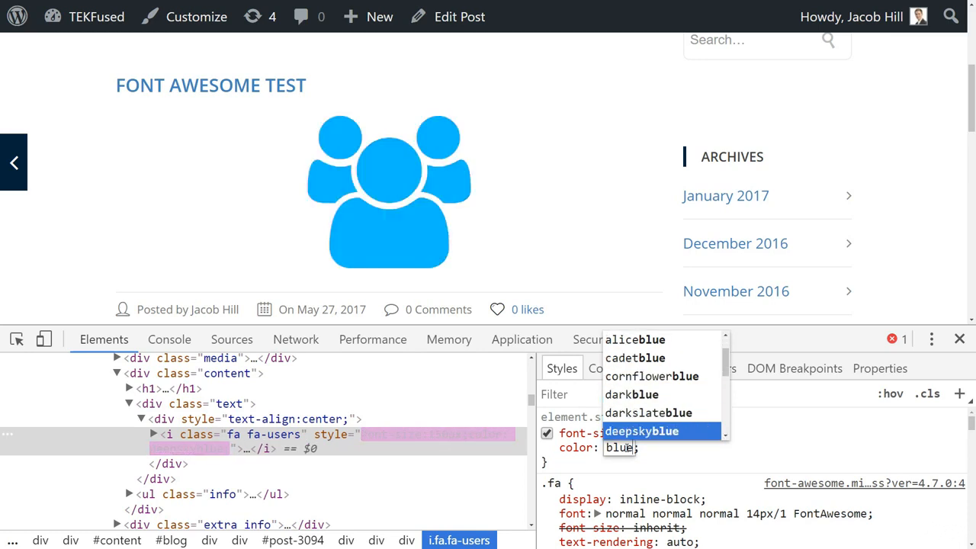
{"action": "key", "text": "Return"}
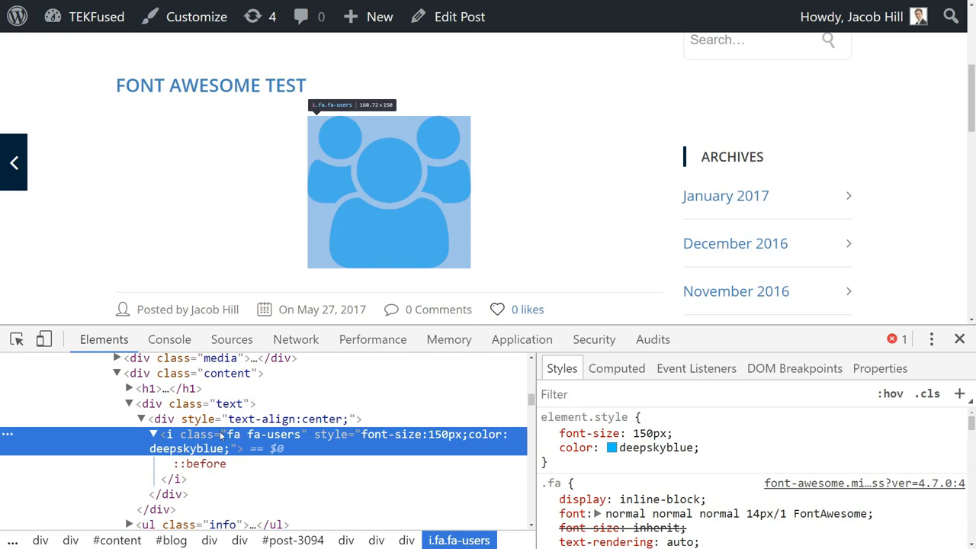
Change the inspected icon's fa-users class to fa-wifi in the element markup.
{"action": "double_click", "coordinate": [269, 440]}
{"action": "left_click_drag", "start_coordinate": [266, 440], "coordinate": [300, 442]}
{"action": "type", "text": "wifi"}
{"action": "key", "text": "Return"}
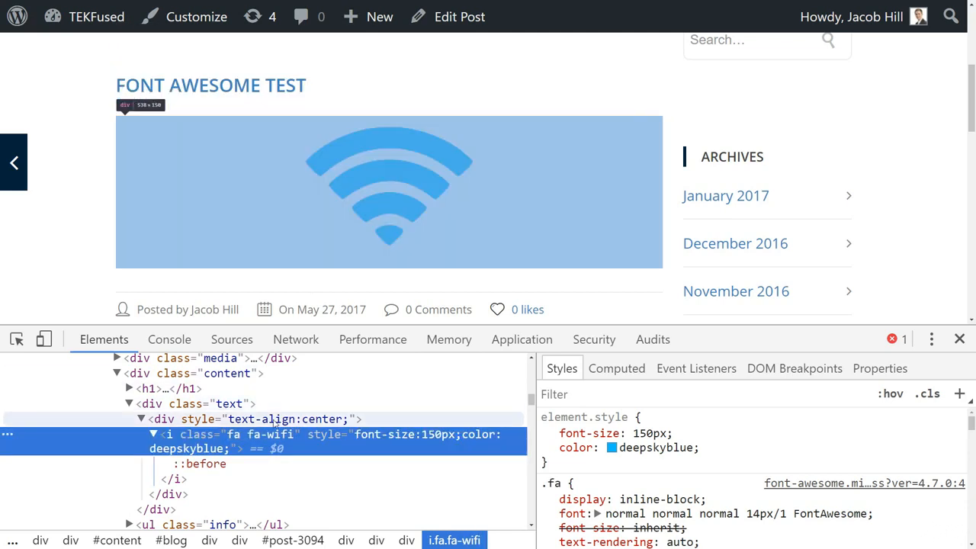
Replace the inspected icon's fa-wifi class with fa-user in the element markup.
{"action": "double_click", "coordinate": [280, 434]}
{"action": "double_click", "coordinate": [280, 434]}
{"action": "type", "text": "user"}
{"action": "key", "text": "Return"}
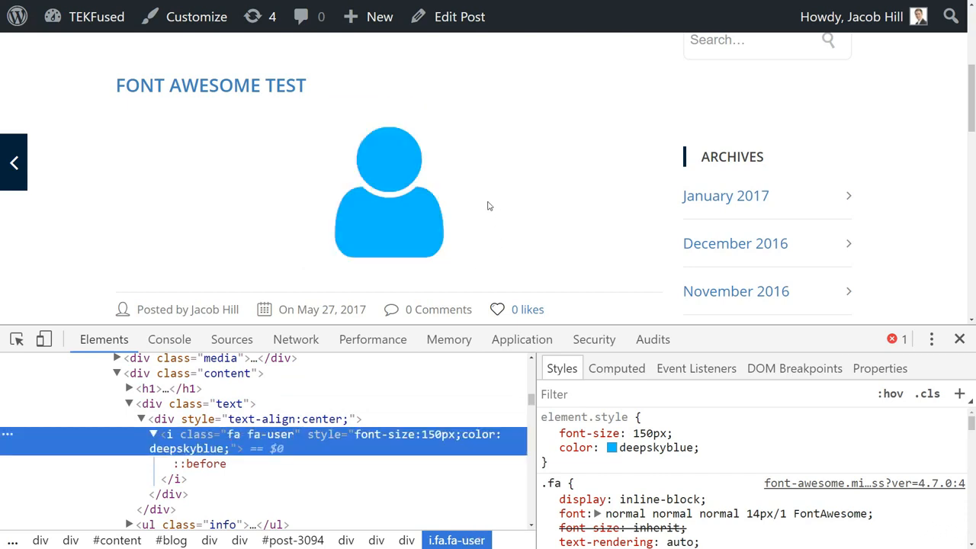